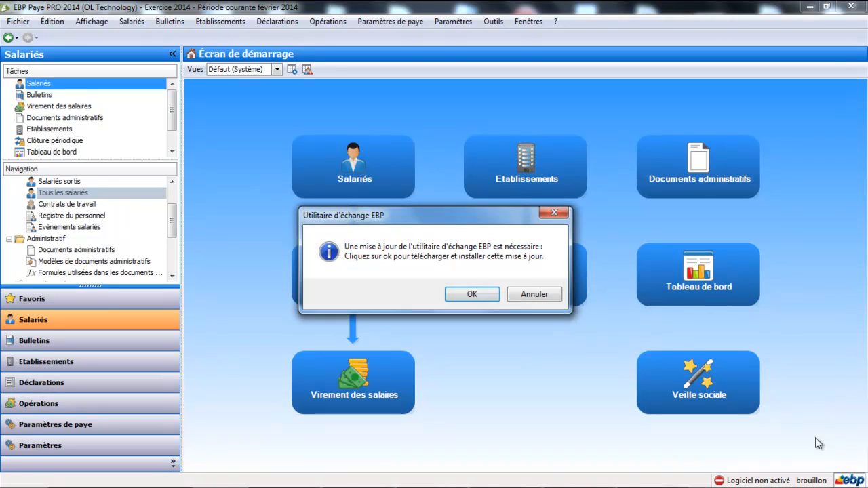
Decline the exchange utility update and display the payroll constants of type Valeur
left_click(525, 296)
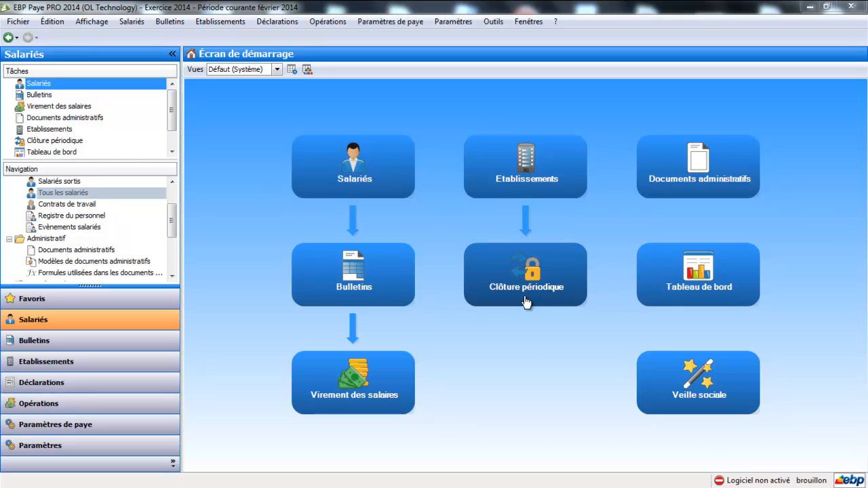
left_click(120, 192)
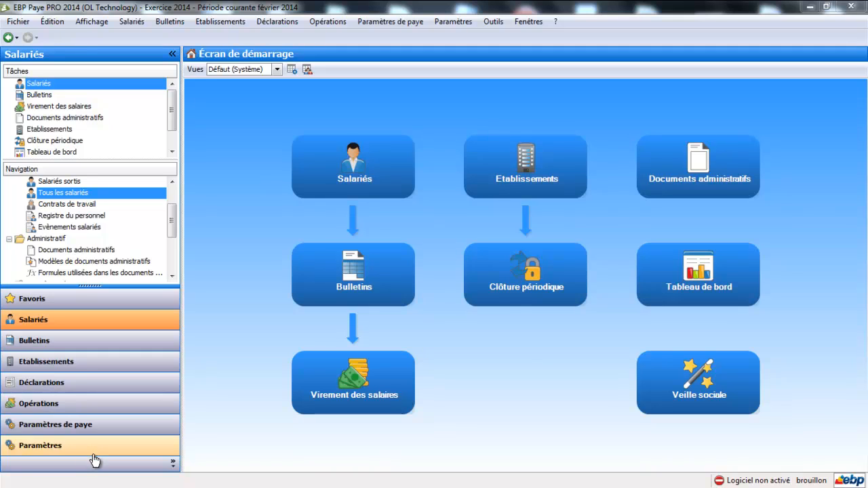
left_click(101, 426)
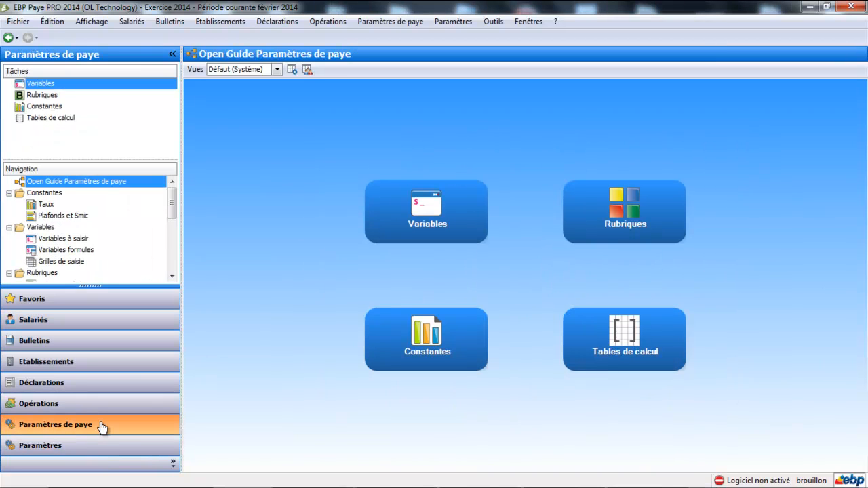
left_click(49, 207)
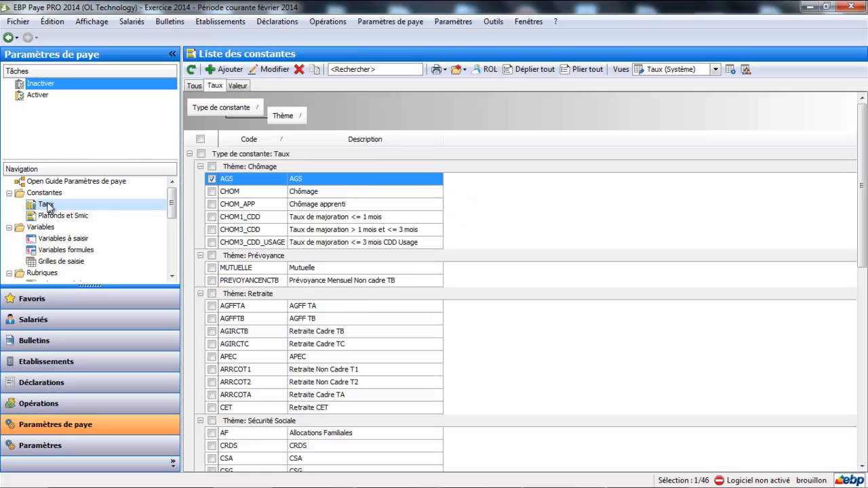
left_click(239, 86)
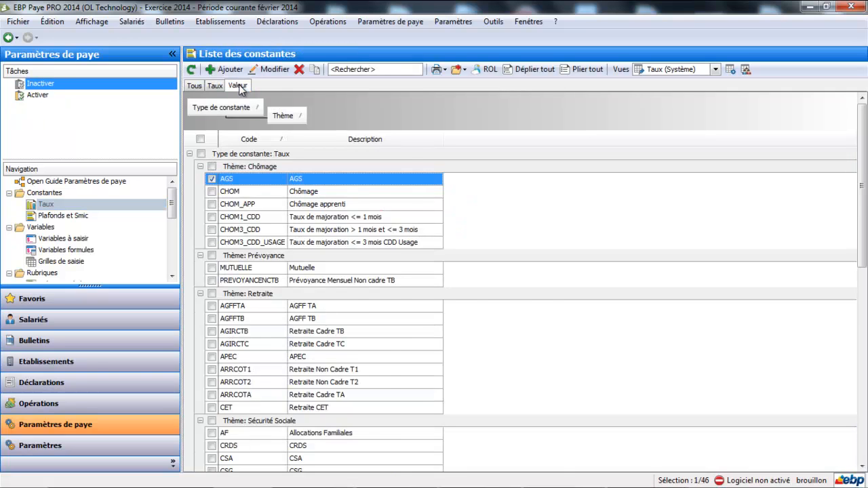
Search the value constants for "valp" and review the record of the VALP# constant
left_click(390, 69)
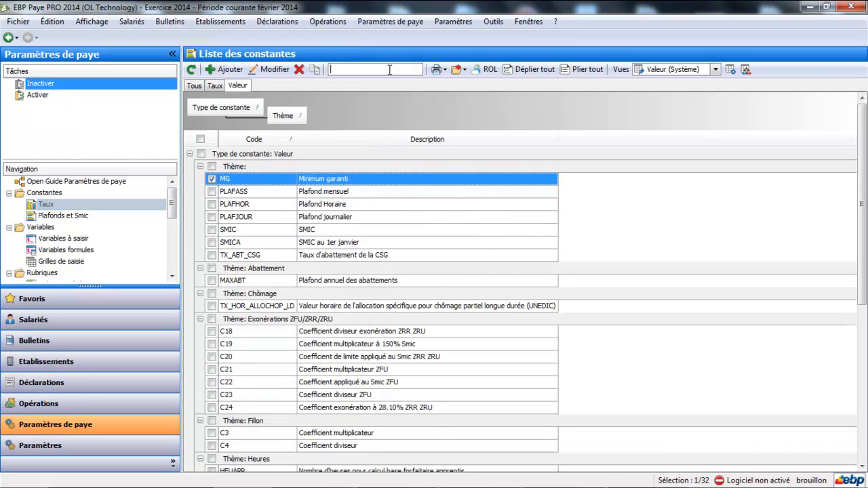
type("valp")
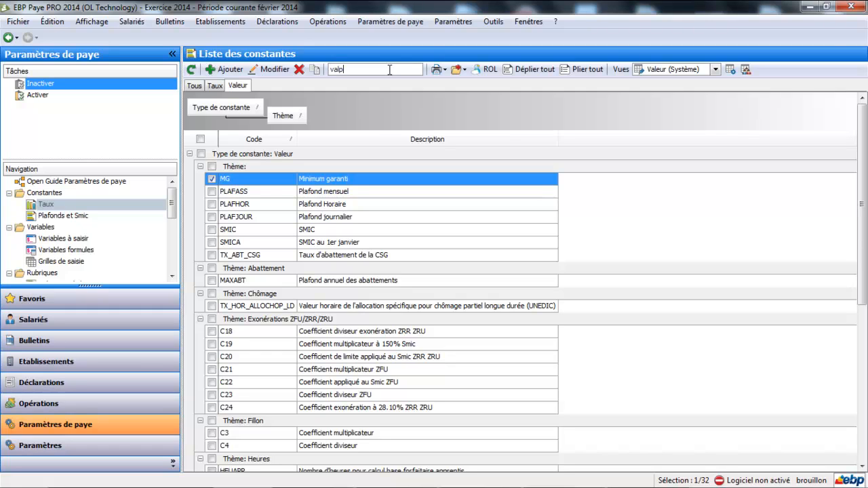
key("Return")
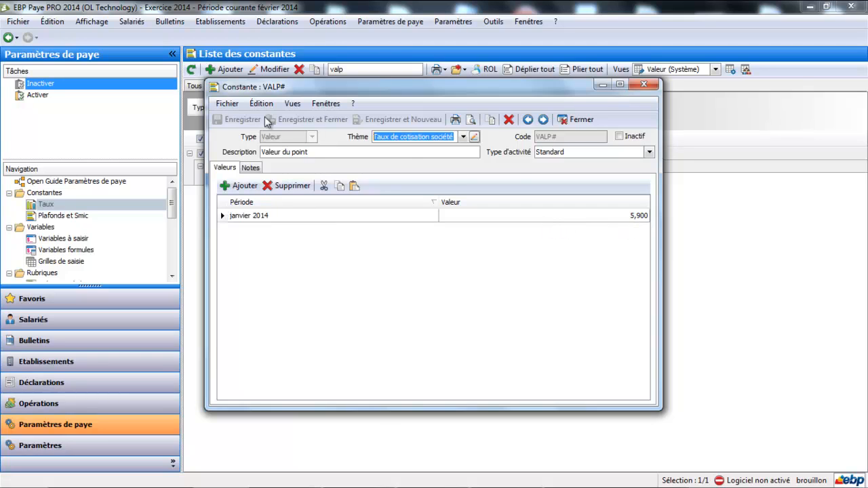
left_click(588, 126)
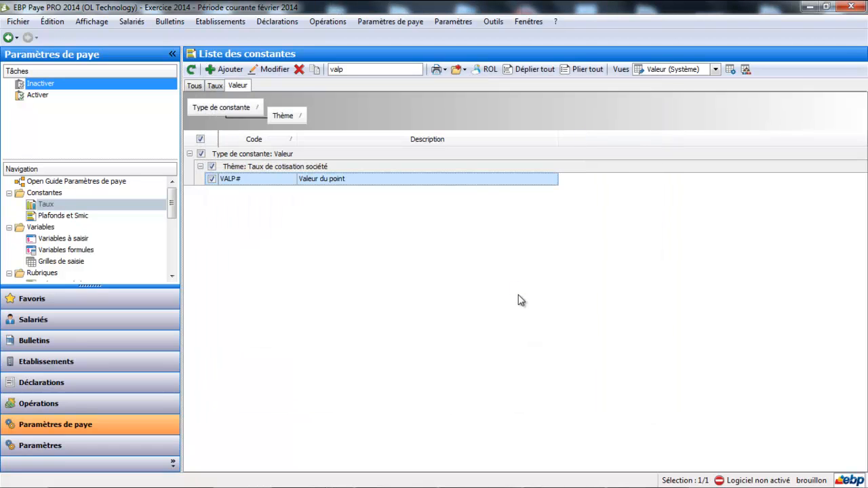
Review the Paye settings in the record of the employee with the MENSNONCADRE# profile, and close the record
left_click(122, 328)
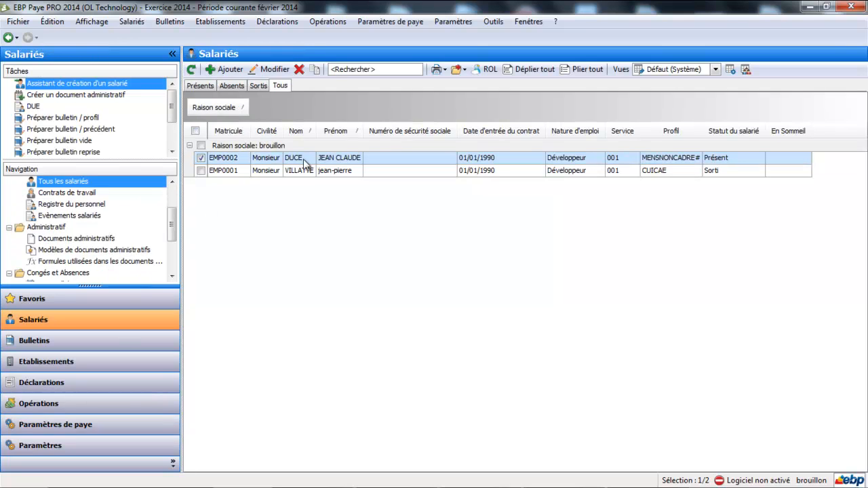
double_click(302, 158)
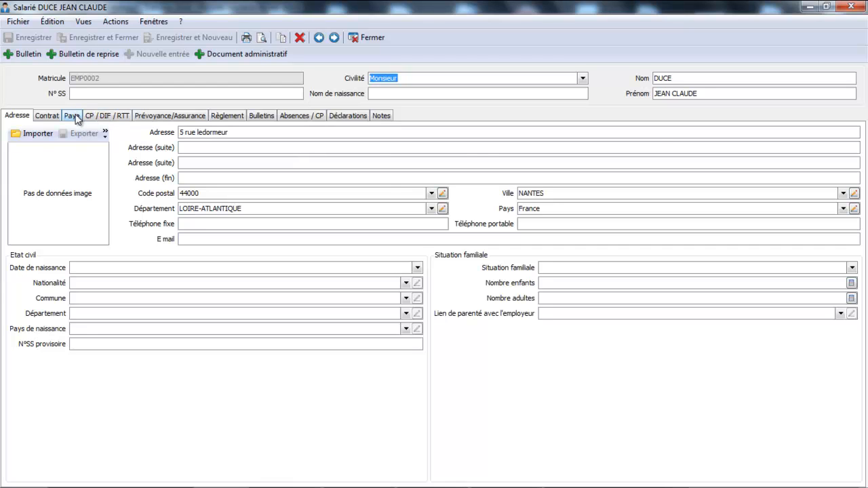
left_click(74, 116)
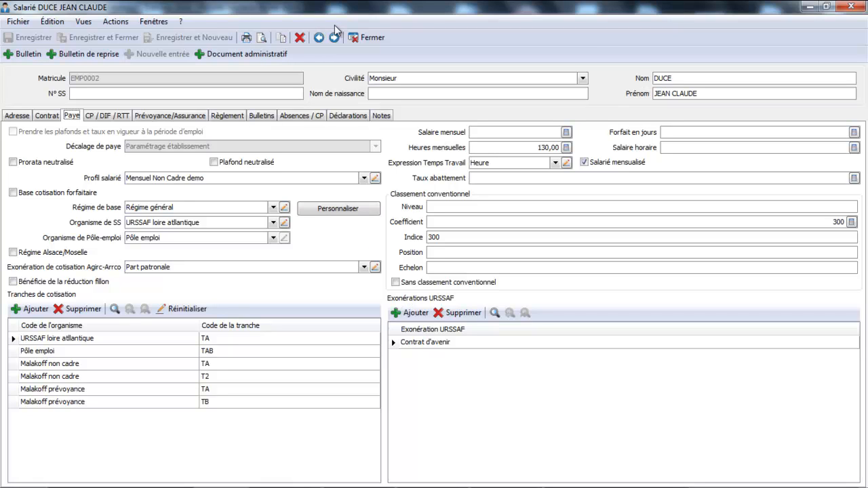
left_click(377, 39)
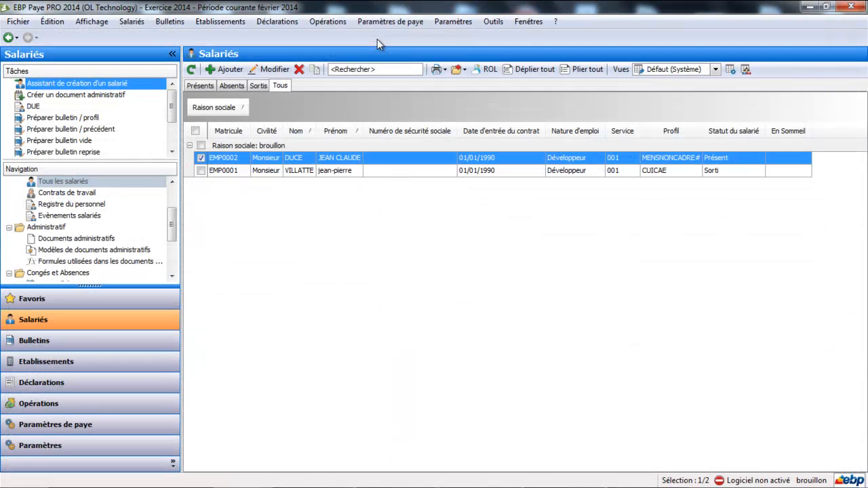
Open the online help maximized and search it for "saisie semi automatique"
left_click(556, 22)
left_click(566, 36)
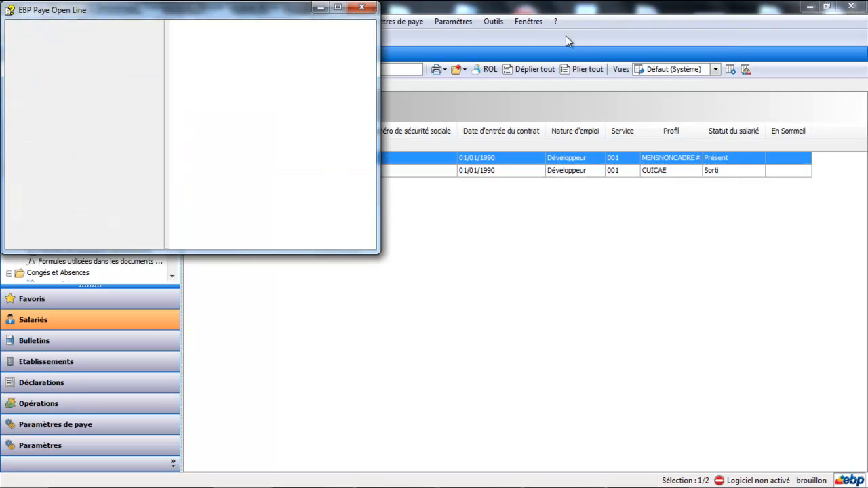
left_click(339, 9)
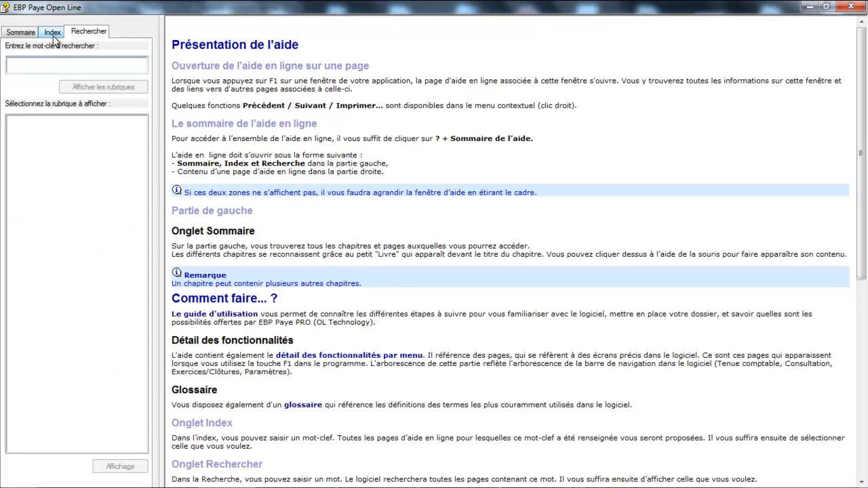
type("s")
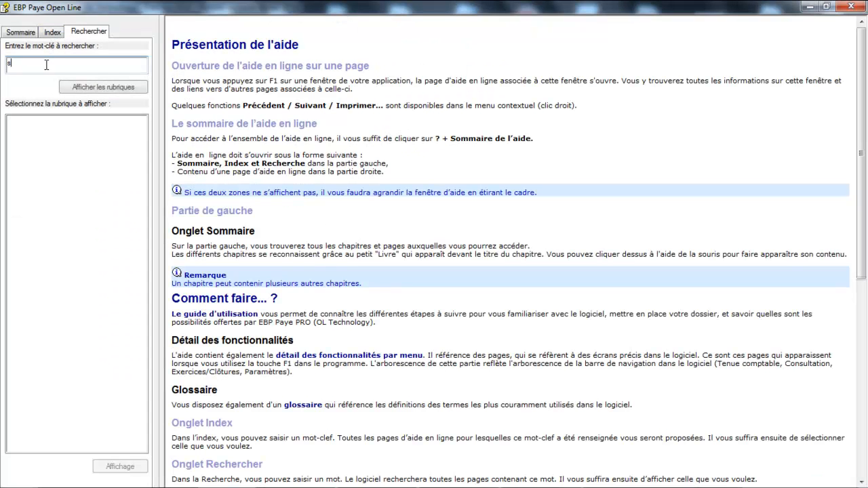
type("aisie sem")
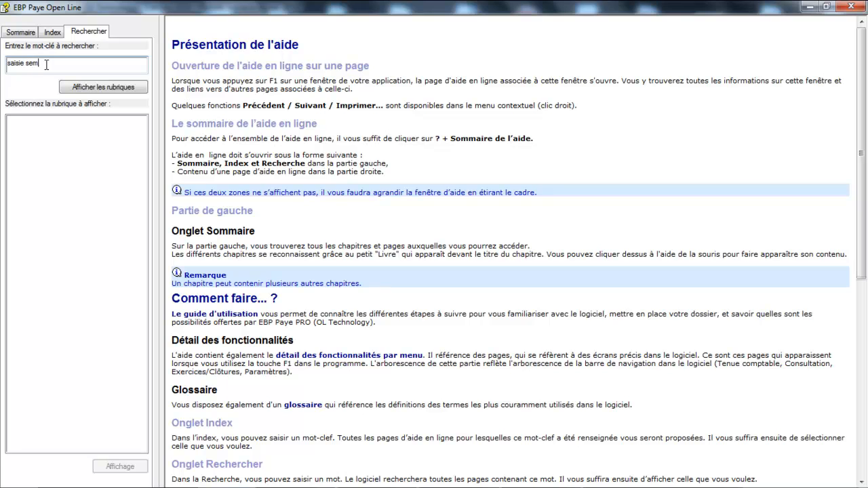
type("i alutomatiqu")
type("e")
key("Return")
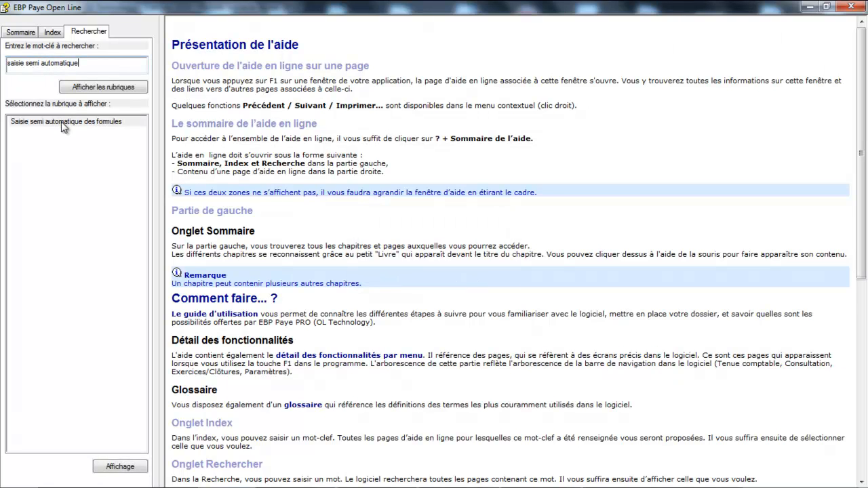
Examine the formula syntax in the help topic "Saisie semi automatique des formules" and close the help
left_click(64, 127)
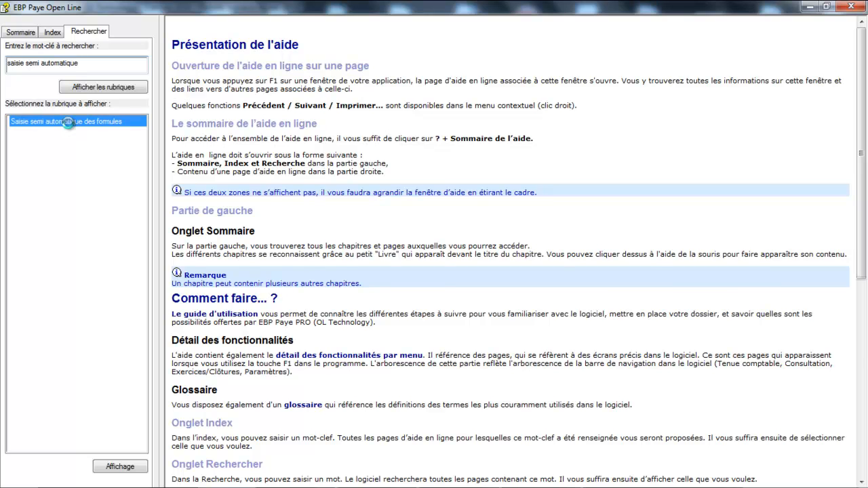
double_click(71, 128)
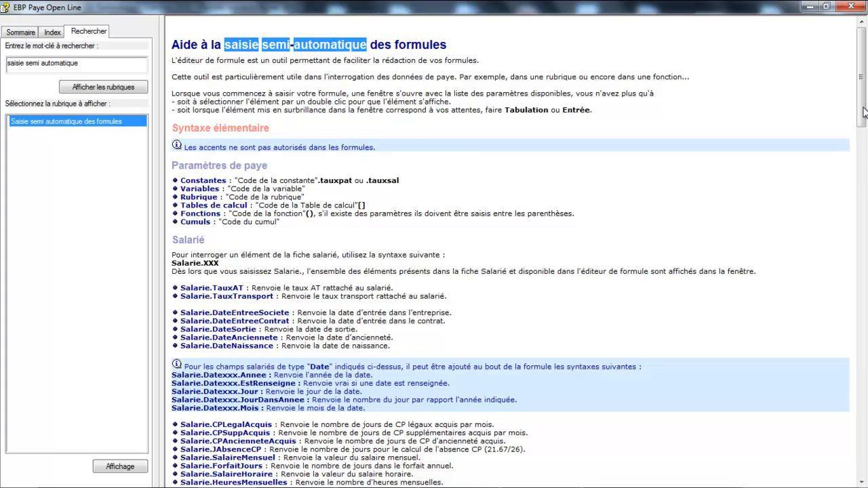
left_click_drag(863, 114, 853, 210)
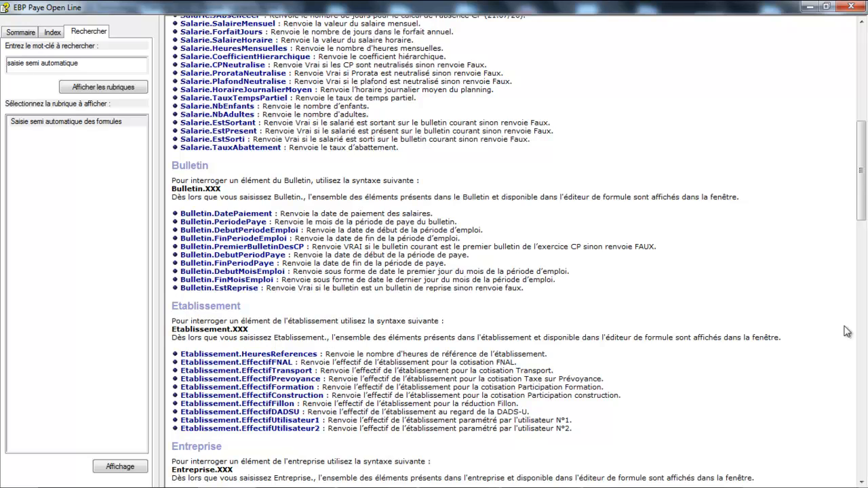
left_click_drag(862, 194, 866, 81)
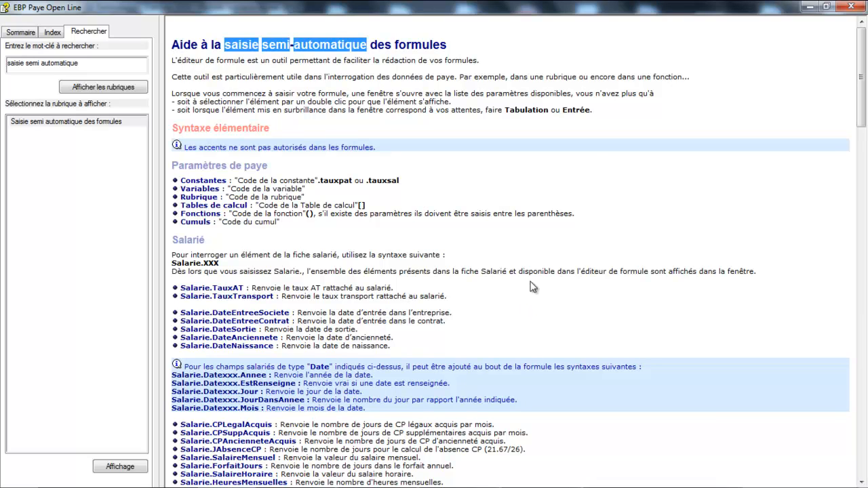
left_click(851, 12)
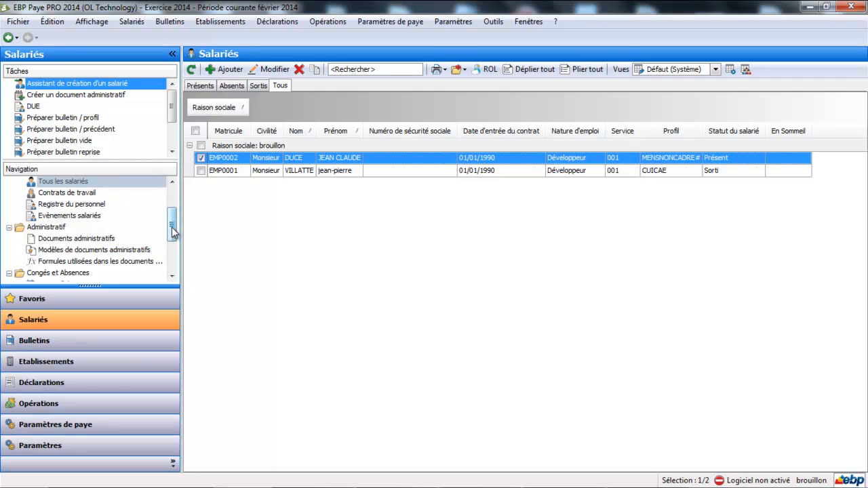
Display the gross pay items (Rubriques de brut) in the payroll settings and filter them by the theme Salaire
left_click(86, 432)
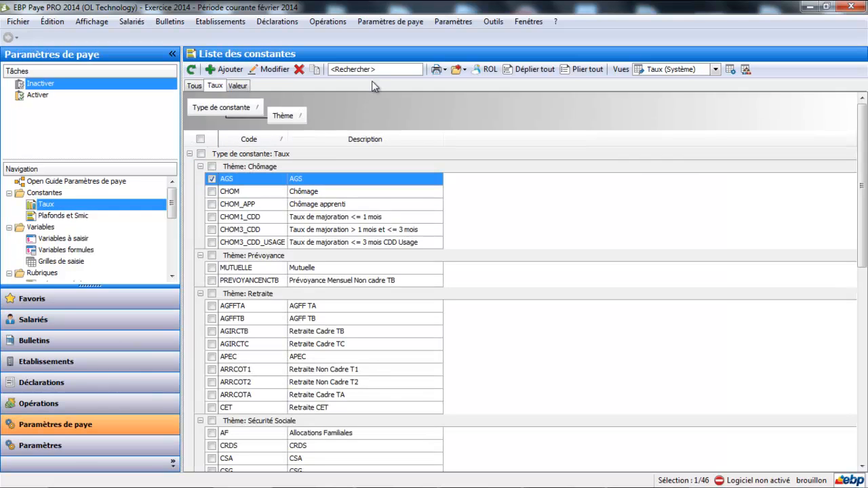
left_click(302, 114)
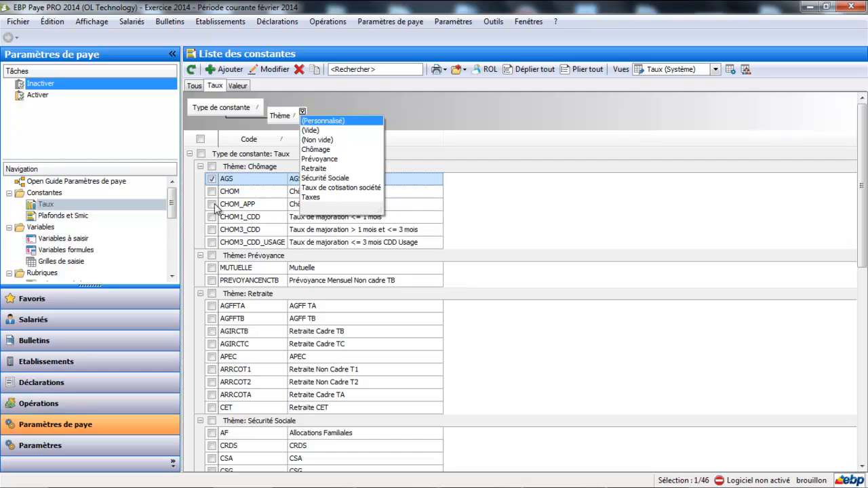
left_click(174, 206)
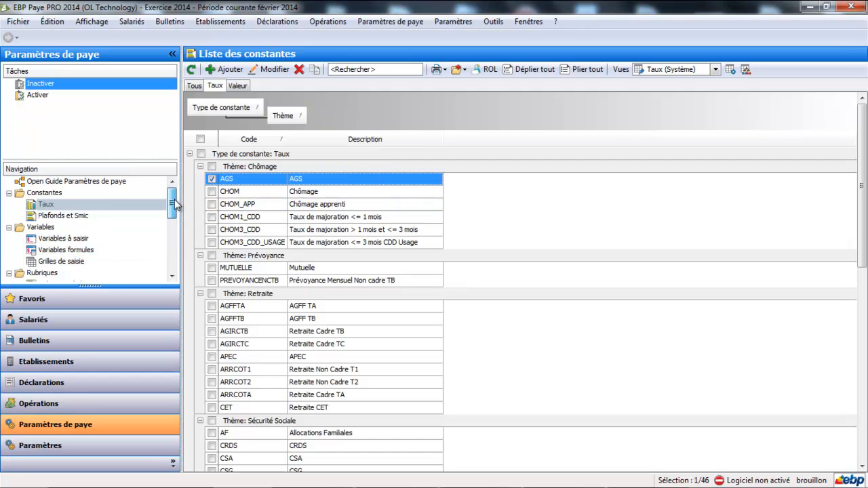
left_click_drag(175, 205, 175, 229)
left_click(101, 205)
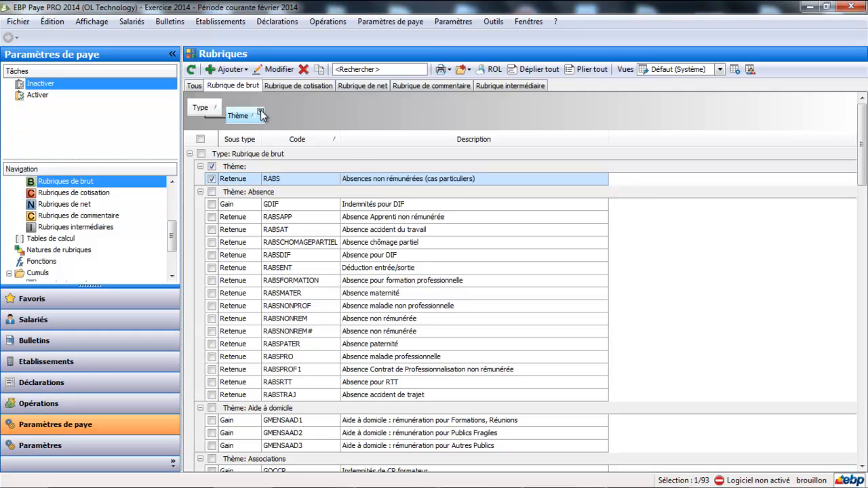
left_click(260, 111)
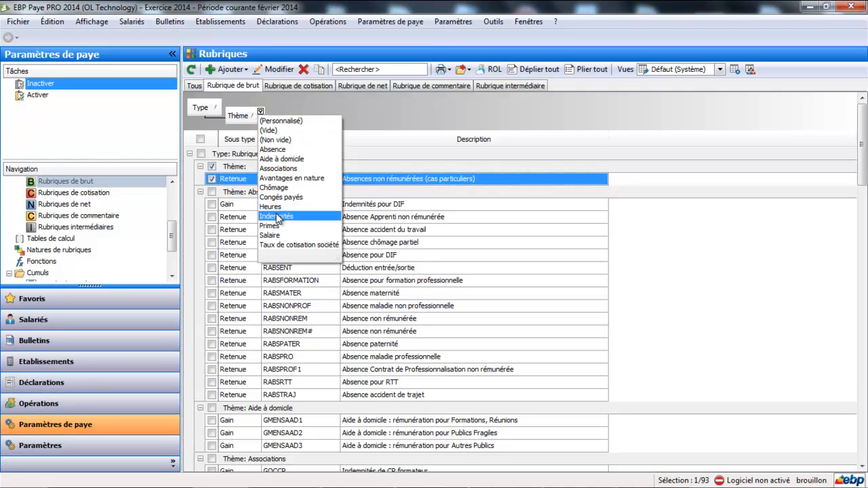
left_click(276, 236)
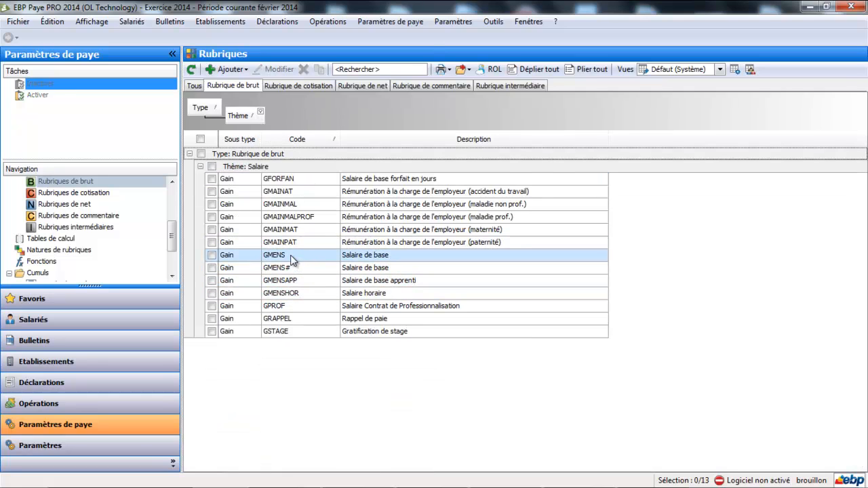
Open the gross pay item GMENS# and clear its Base formula
left_click(292, 261)
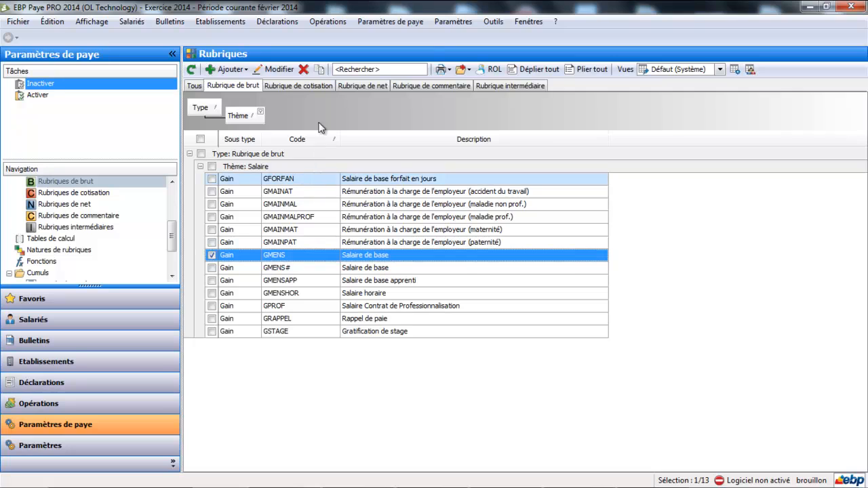
left_click(322, 267)
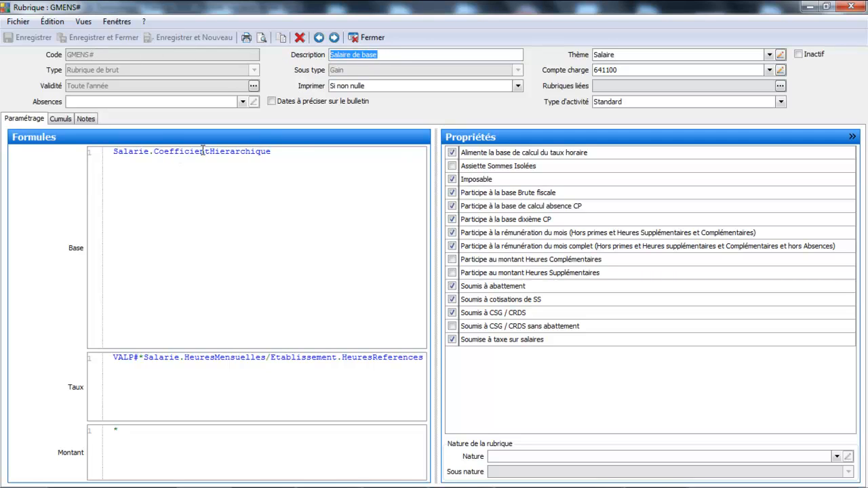
left_click_drag(304, 153, 75, 131)
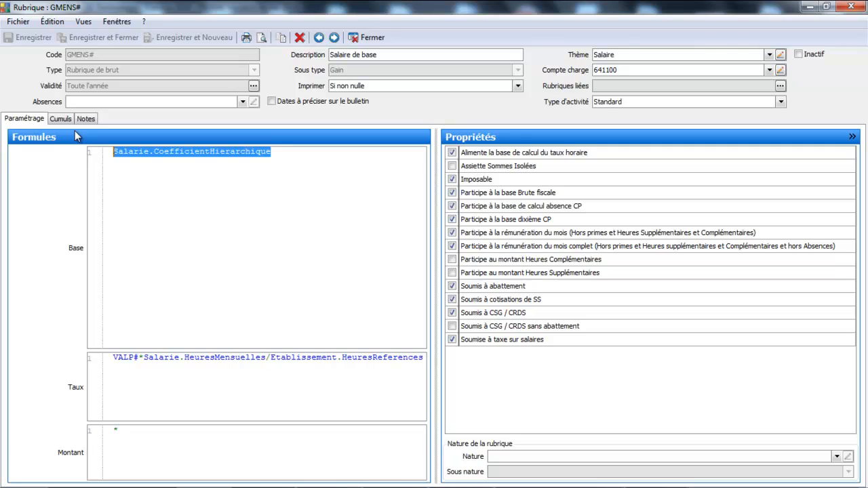
key("Delete")
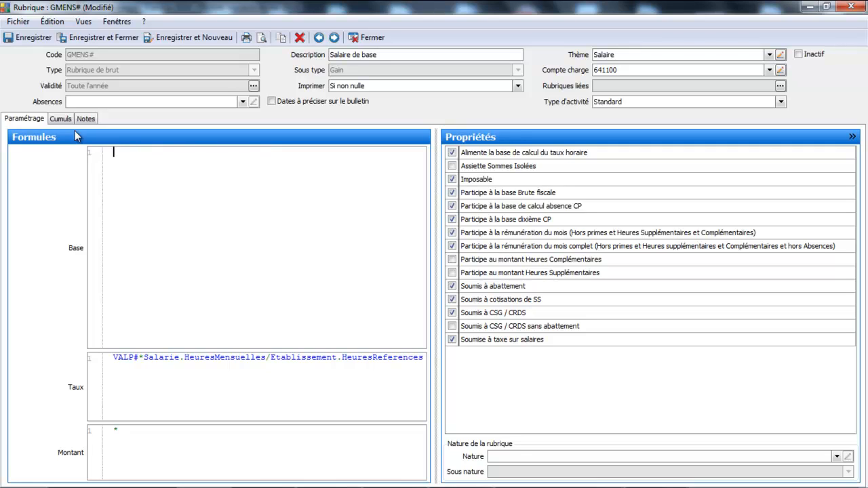
Enter Salarie.CoefficientHierarchique as the Base formula of GMENS#, choosing the field from the autocomplete suggestions
type("s")
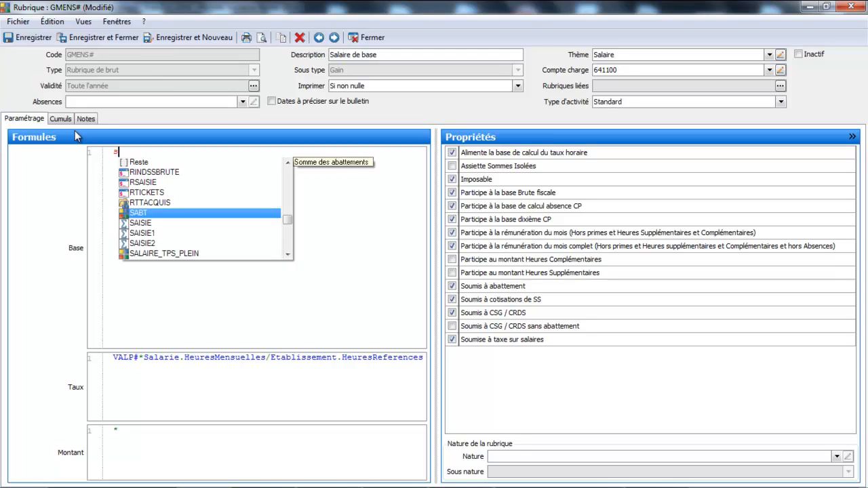
type("alarie")
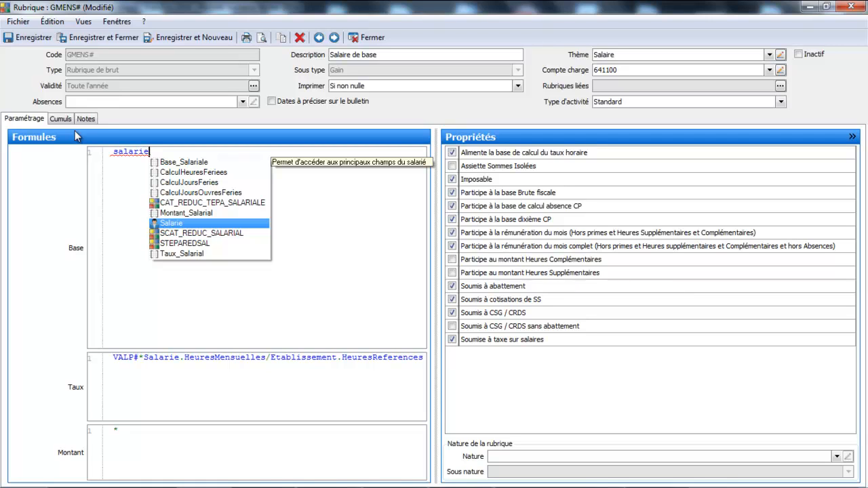
type(".")
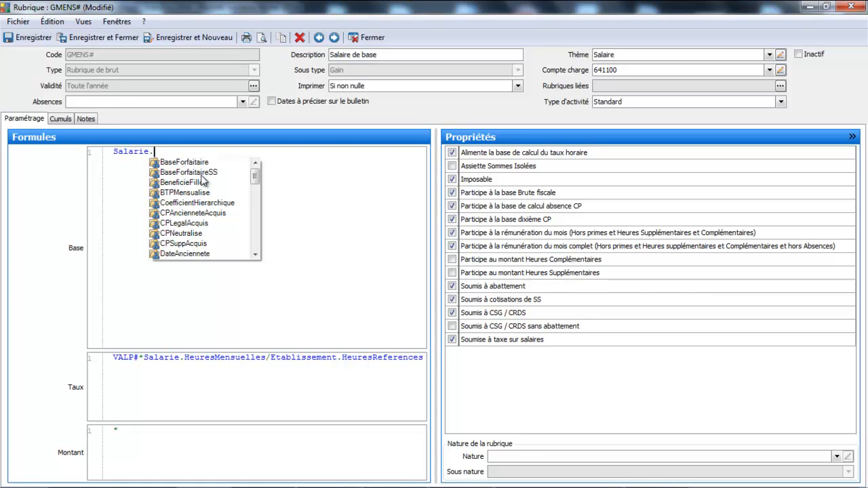
left_click(255, 255)
left_click(255, 255)
left_click(255, 255)
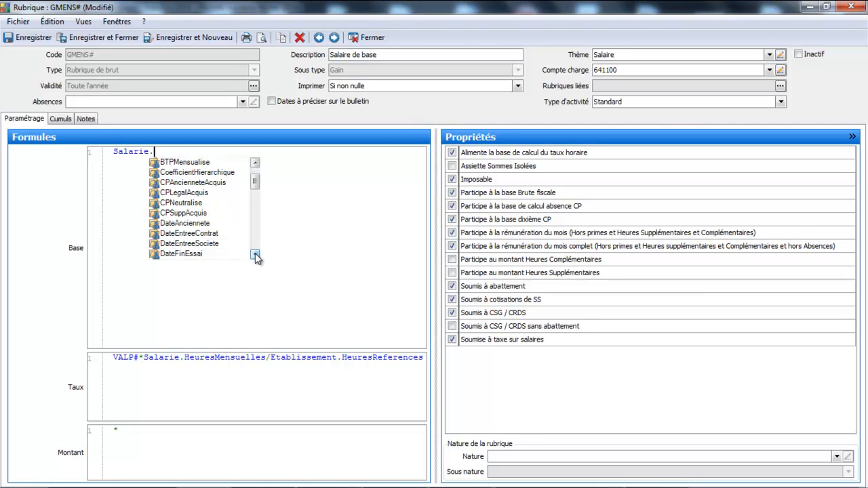
double_click(202, 174)
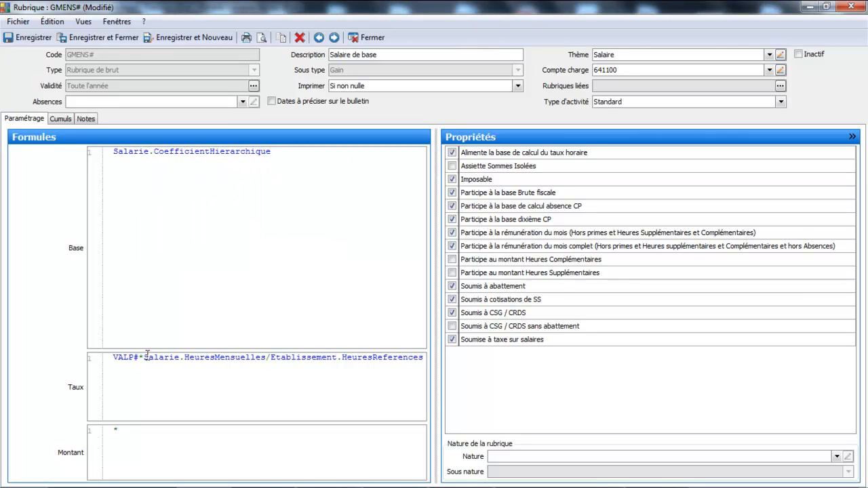
Replace the Taux formula with the constant VALP#
mouse_move(115, 358)
left_click_drag(115, 359, 506, 379)
key("Delete")
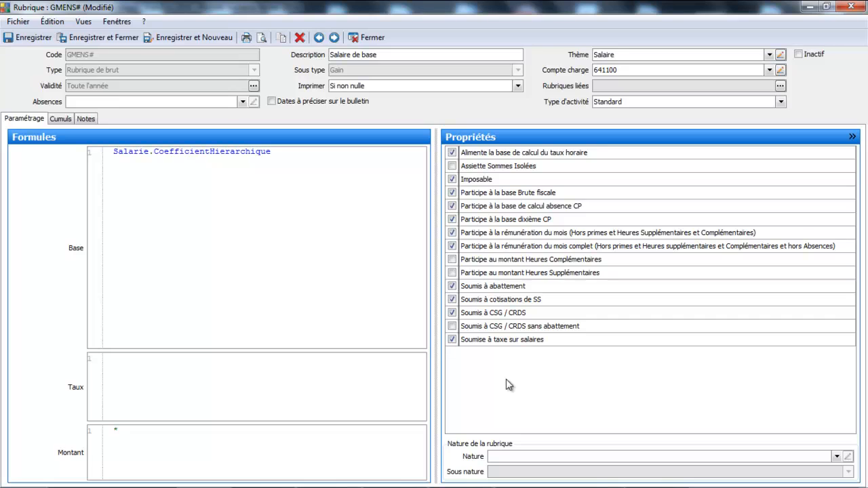
type("VAL")
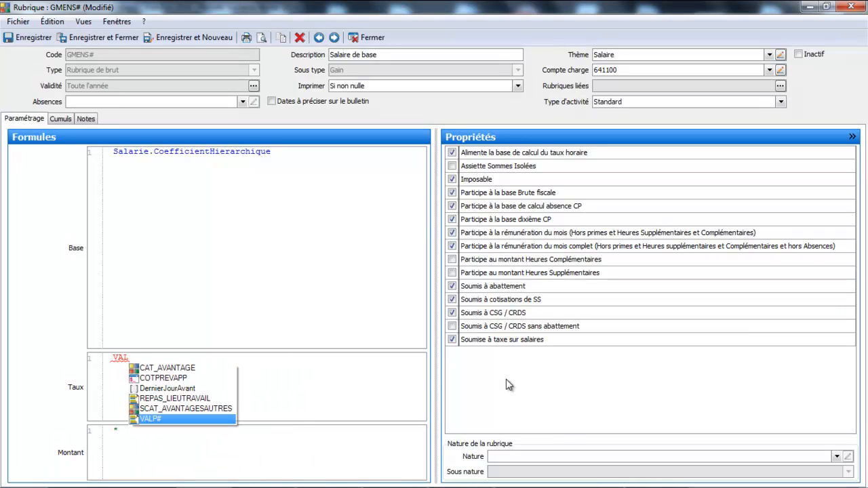
type("P")
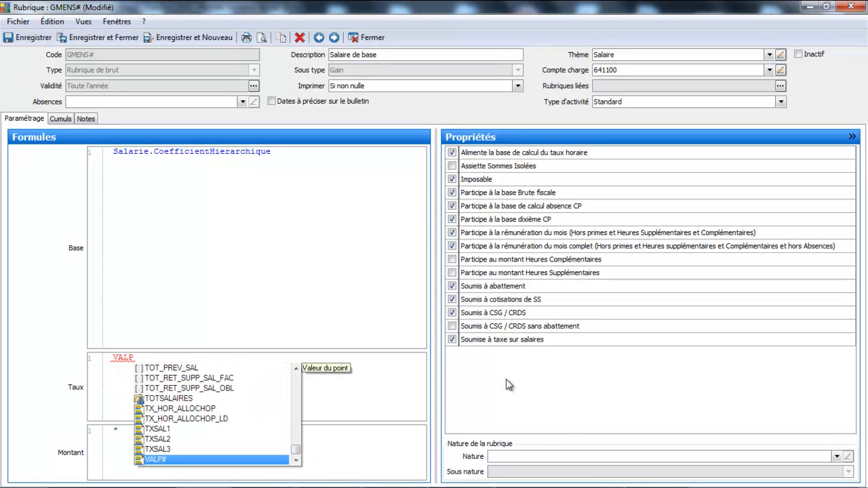
double_click(160, 460)
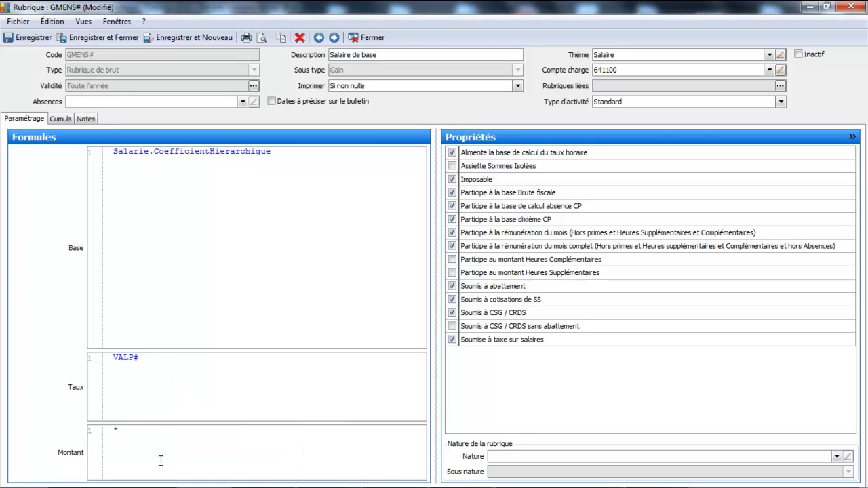
Extend the Taux formula with a multiplication by the Salarie object, bringing up its list of fields
type("*")
type("SA")
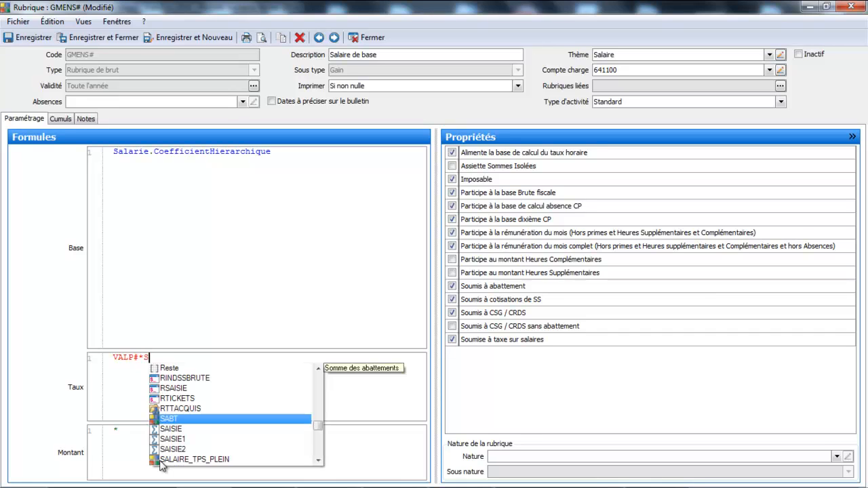
key("BackSpace")
key("BackSpace")
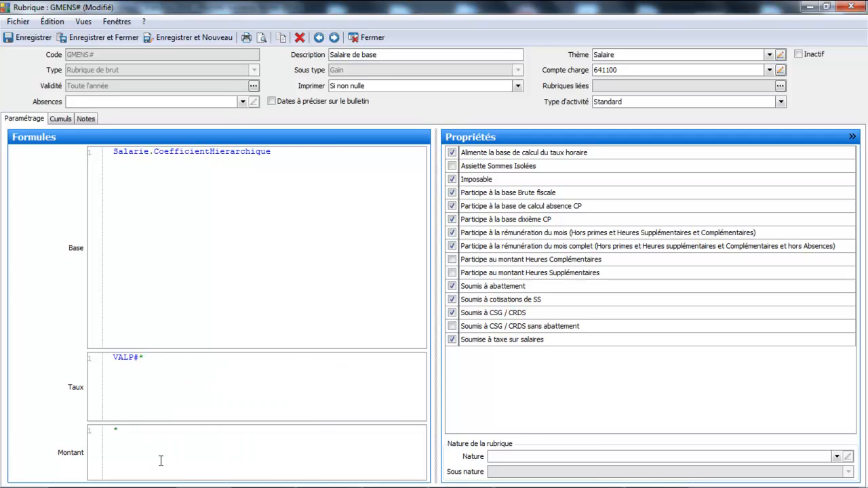
type("salri")
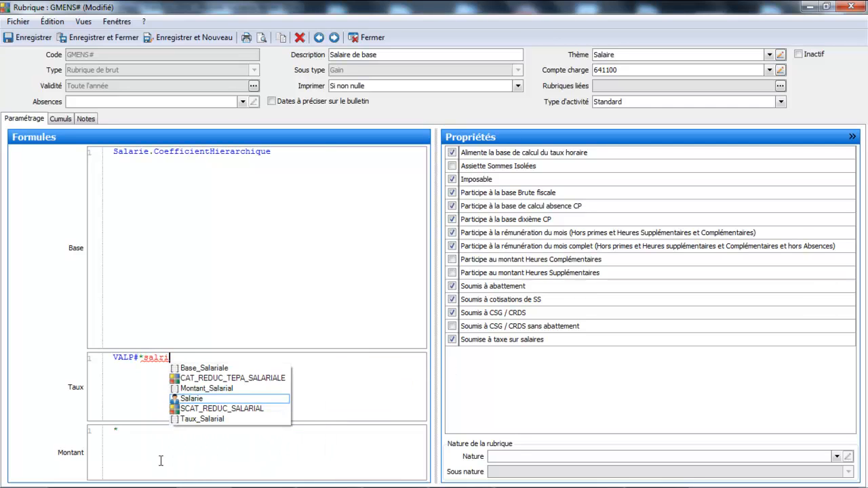
key("BackSpace")
key("BackSpace")
type("arie")
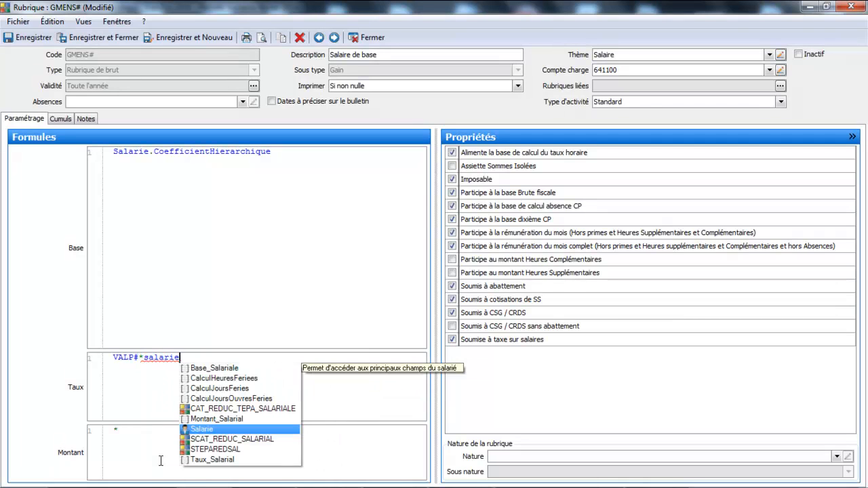
key("Return")
type(".")
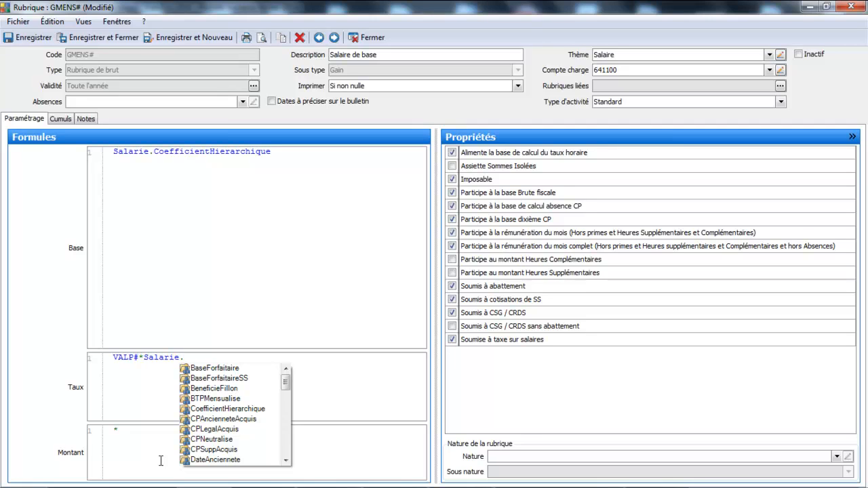
Choose the employee field HeuresMensuelles so the Taux formula reads VALP#*Salarie.HeuresMensuelles
key("Down")
key("Down")
key("Down")
key("Down")
key("Down")
key("Down")
key("Down")
key("Down")
key("Down")
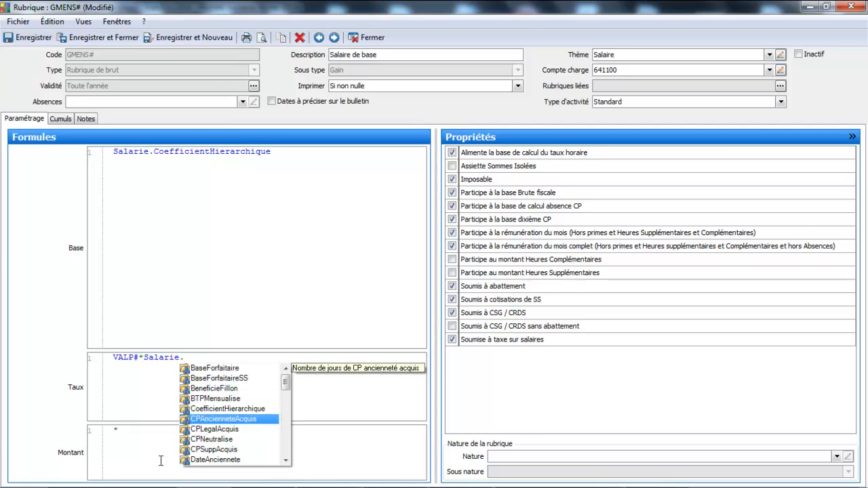
key("Down")
key("Down")
key("Down")
key("Down")
key("Down")
key("Down")
key("Down")
key("Down")
key("Down")
key("Down")
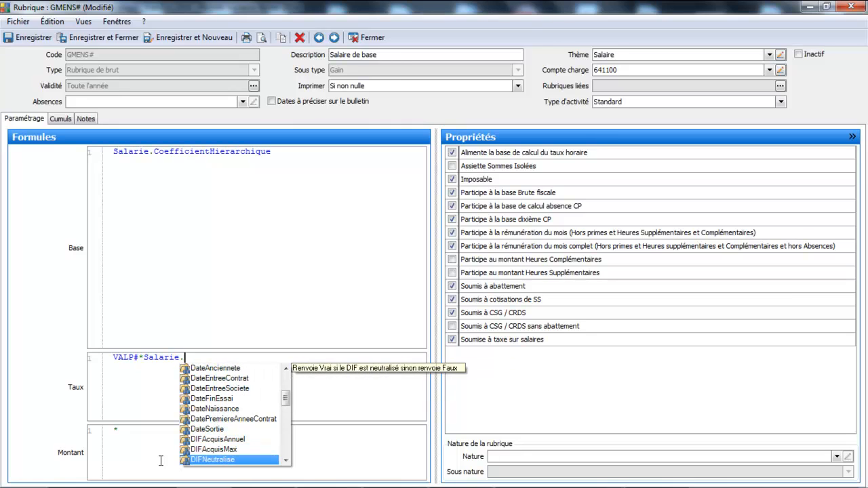
key("Down")
key("Down")
key("Down")
key("Down")
key("Down")
key("Down")
key("Down")
key("Down")
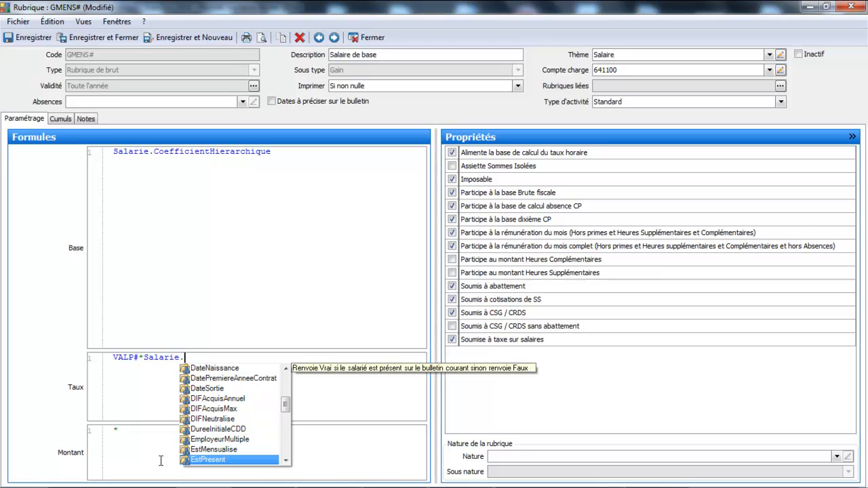
key("Down")
key("Down")
key("Down")
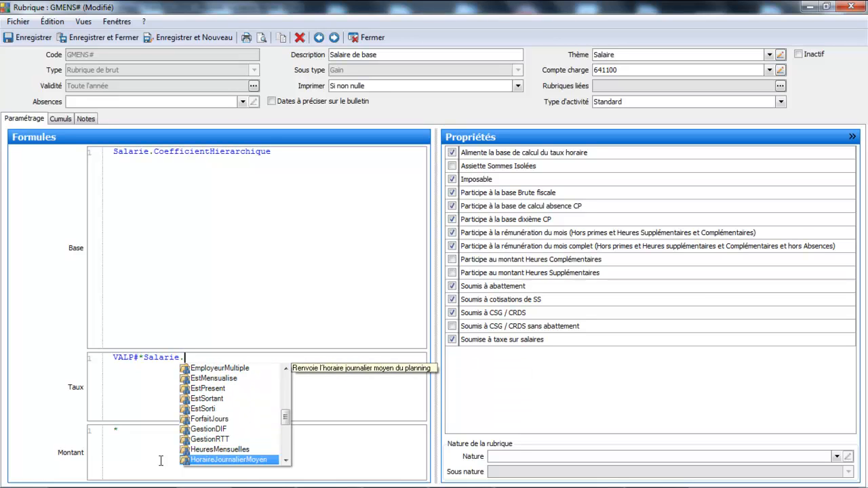
left_click(213, 450)
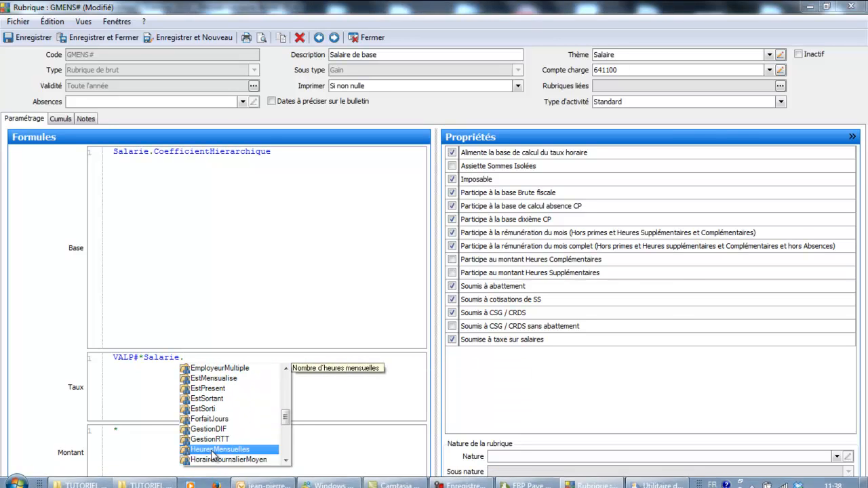
double_click(213, 451)
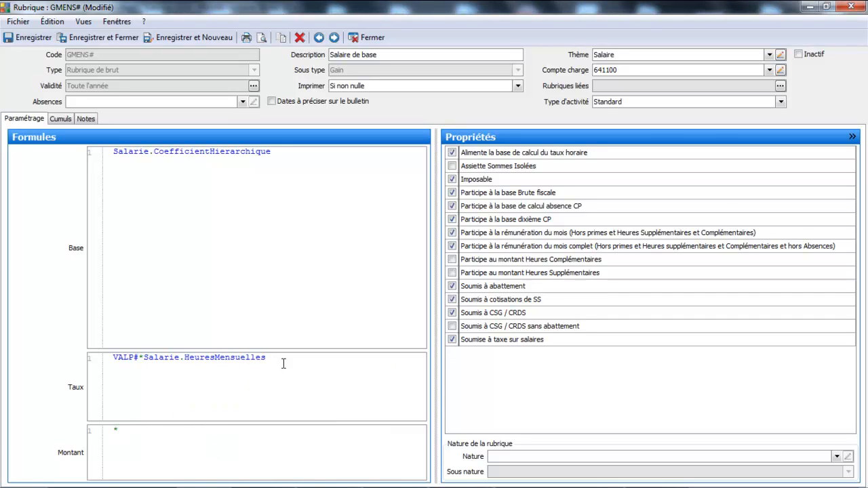
Divide the Taux formula by Etablissement.HeuresReferences, and save and close the GMENS# item
type("/")
type("es/E")
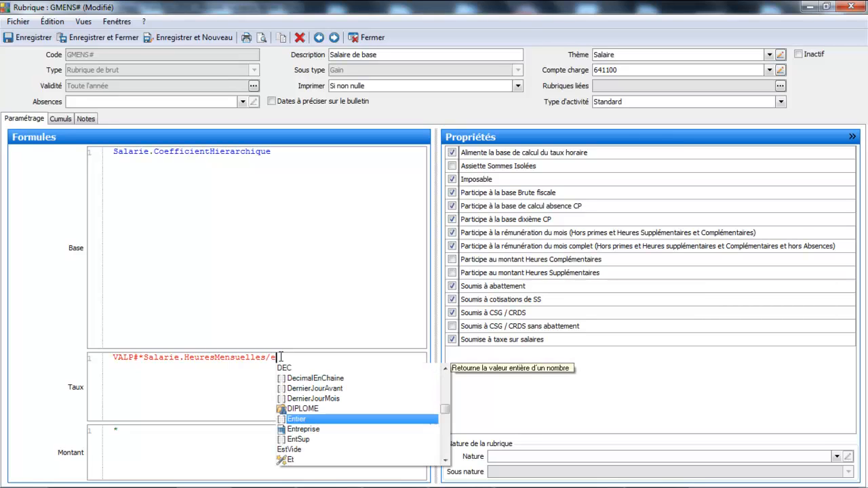
type("ta")
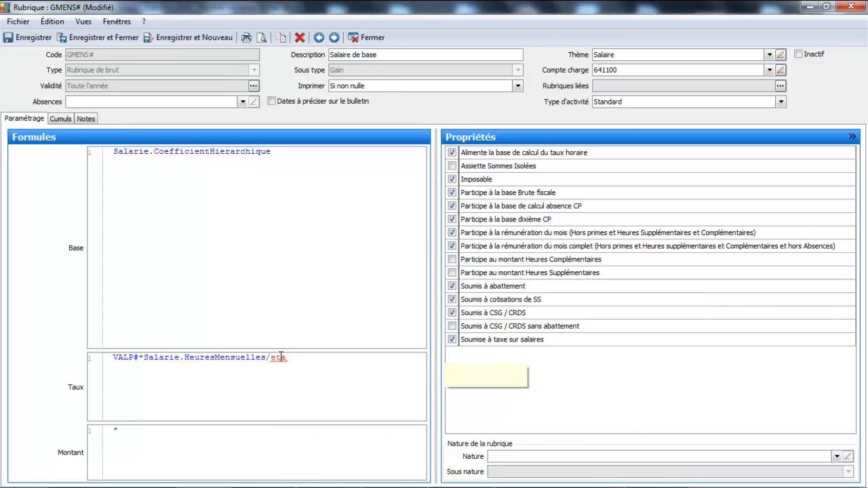
type("blisse")
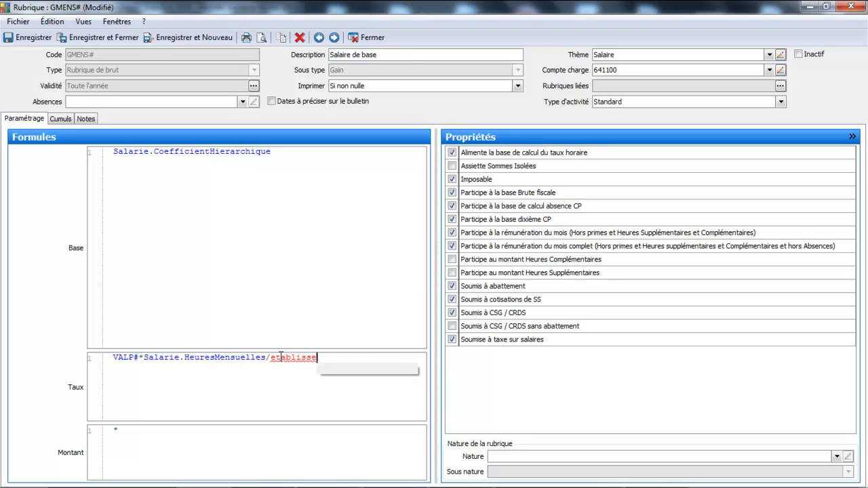
type("ment.")
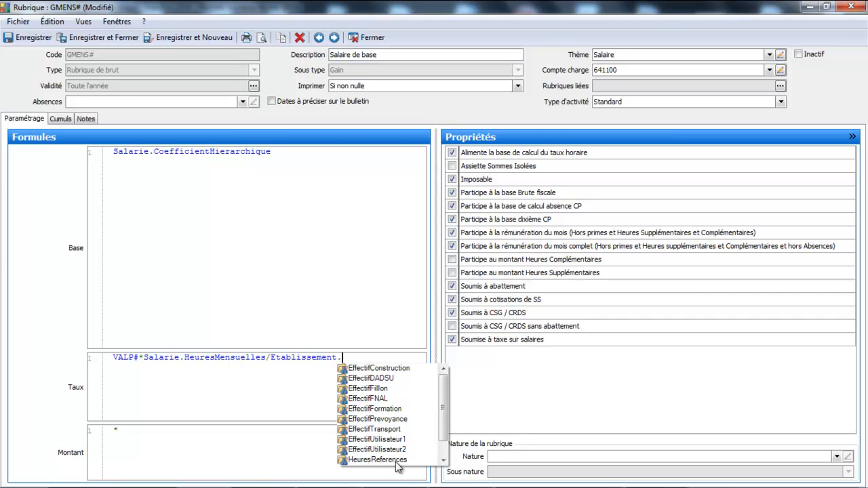
double_click(397, 461)
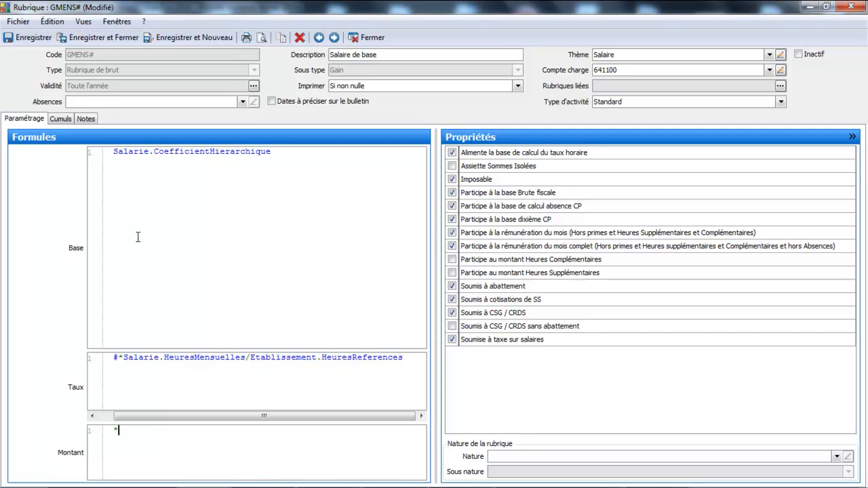
left_click(117, 37)
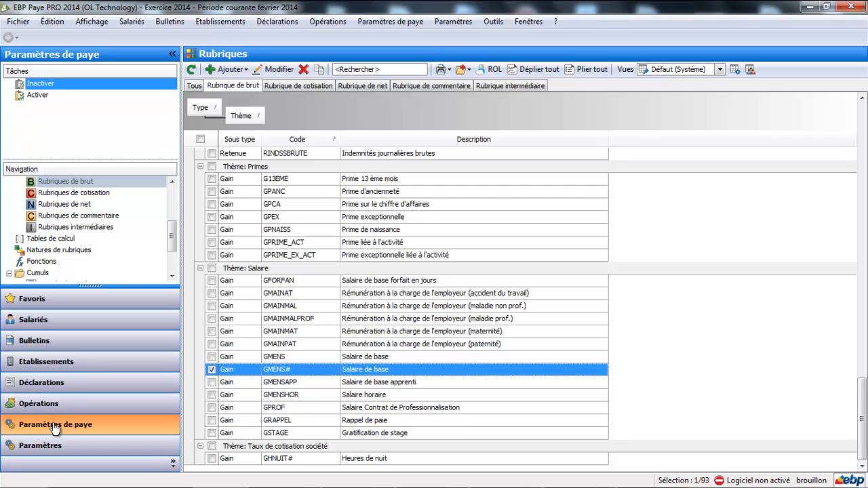
Display the list of payslip profiles (Bulletins), limited to entries of type Profil without the sub-profiles
left_click(52, 449)
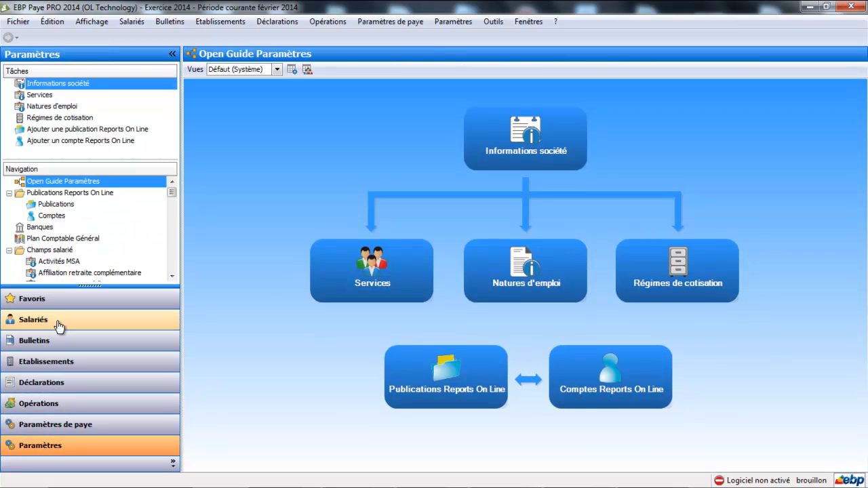
left_click(59, 349)
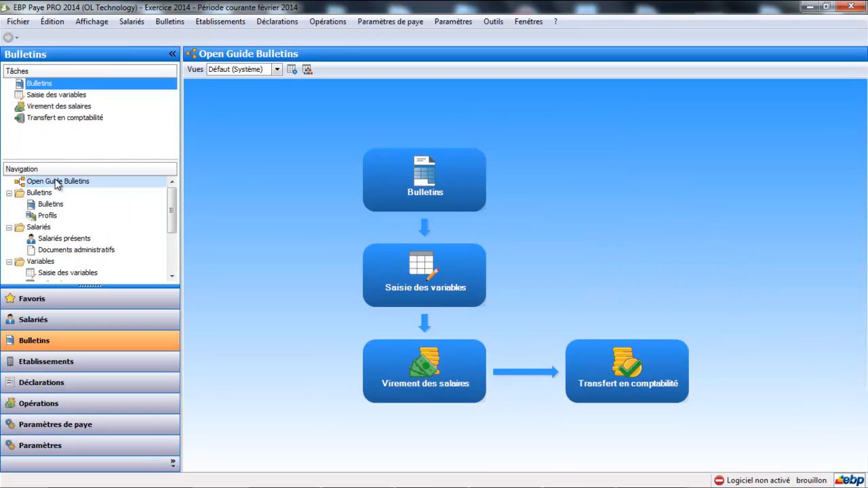
left_click(46, 215)
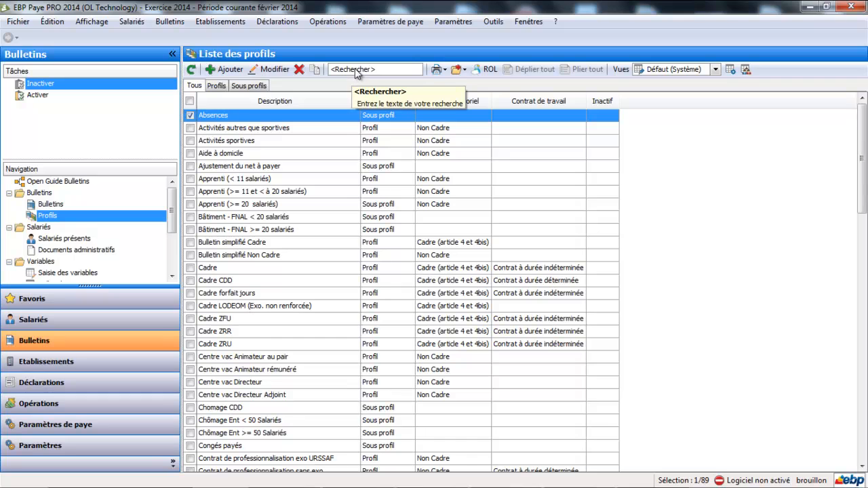
left_click(215, 86)
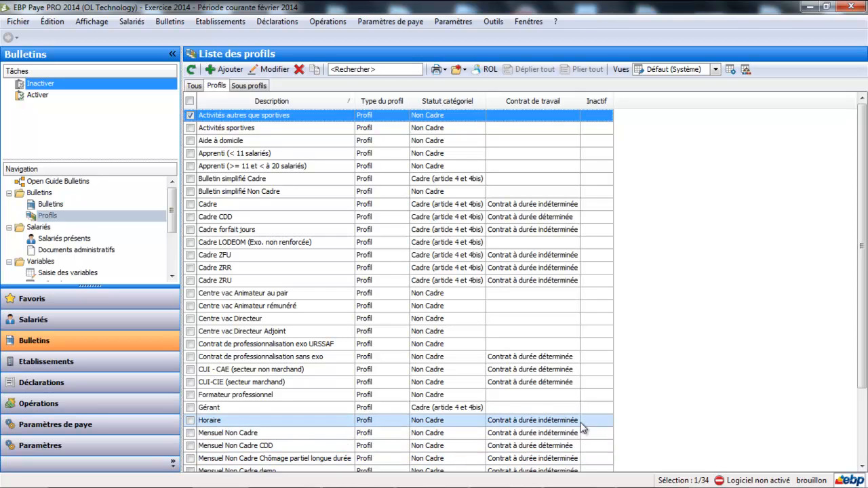
scroll(865, 357, "down", 2)
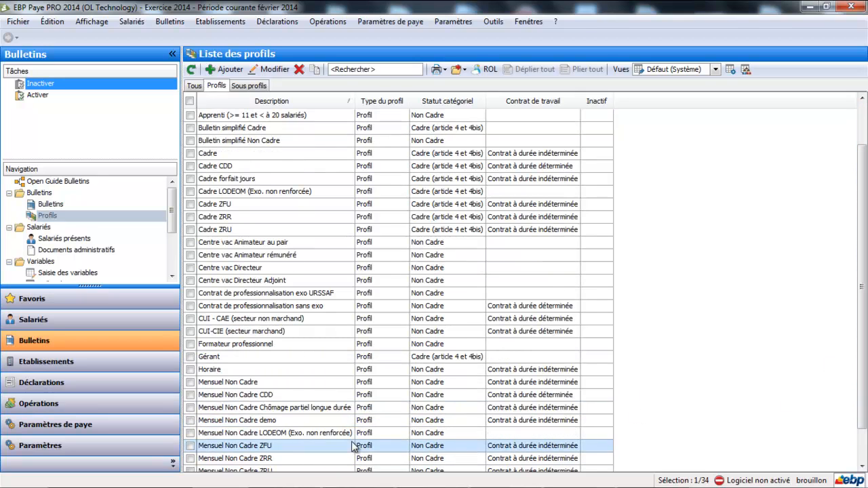
Open the payslip profile Mensuel Non Cadre demo to check that it contains the GMENS# item, and close it
left_click(315, 420)
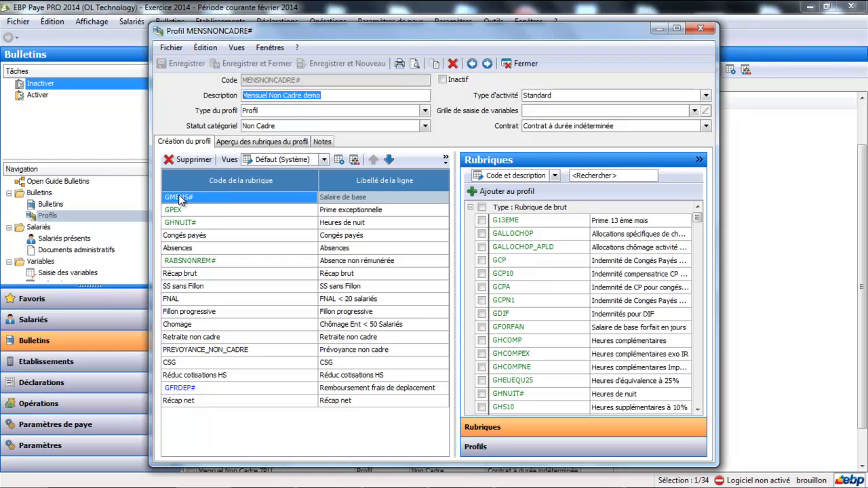
left_click(521, 63)
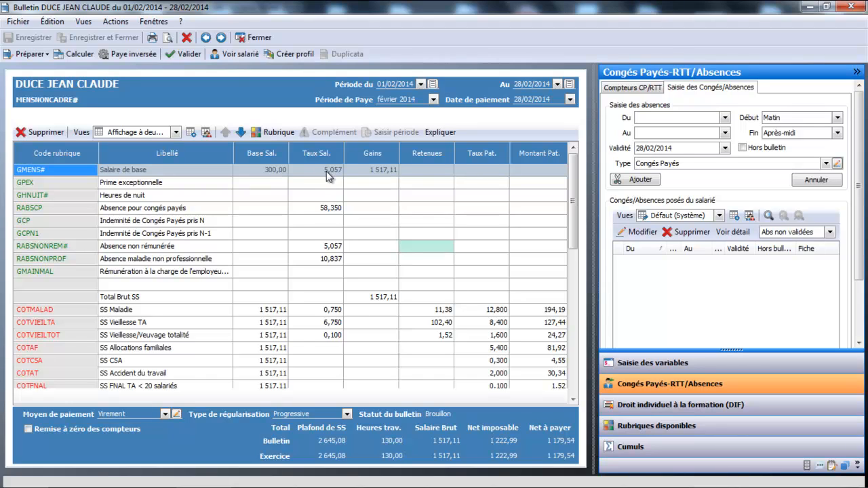
From the February 2014 payslip, view the pay settings (Paye) in the employee's record, and return to the payslip
left_click(237, 59)
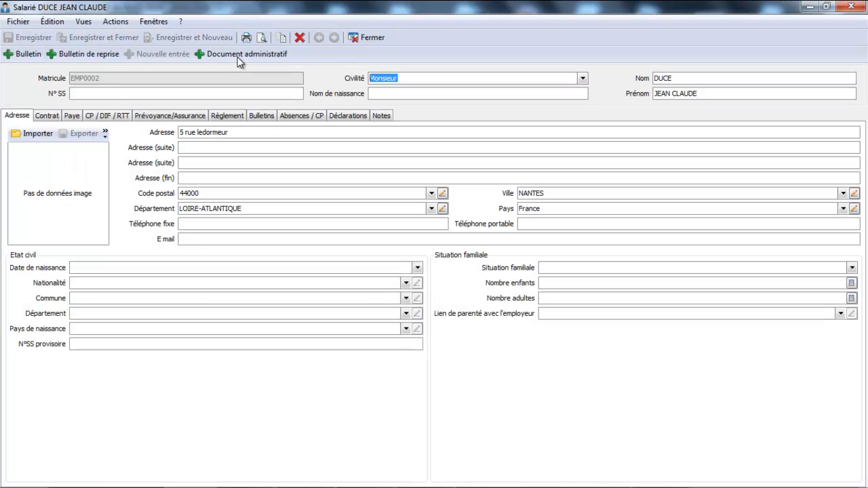
left_click(72, 116)
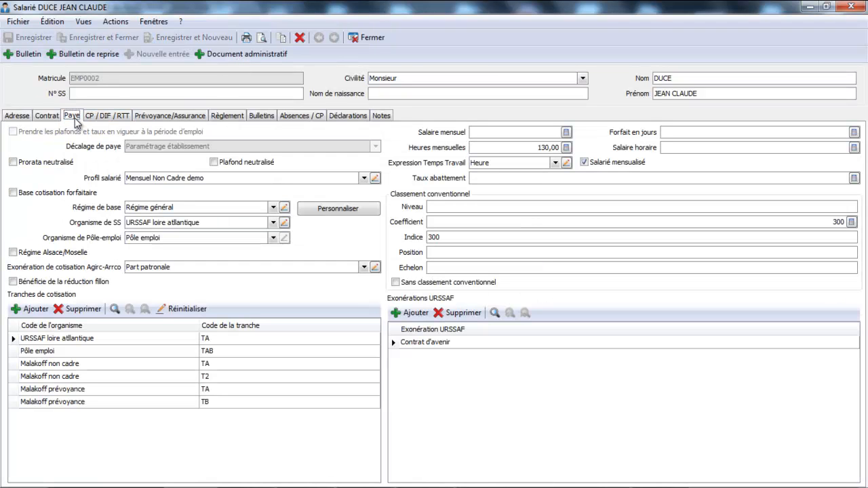
left_click(372, 38)
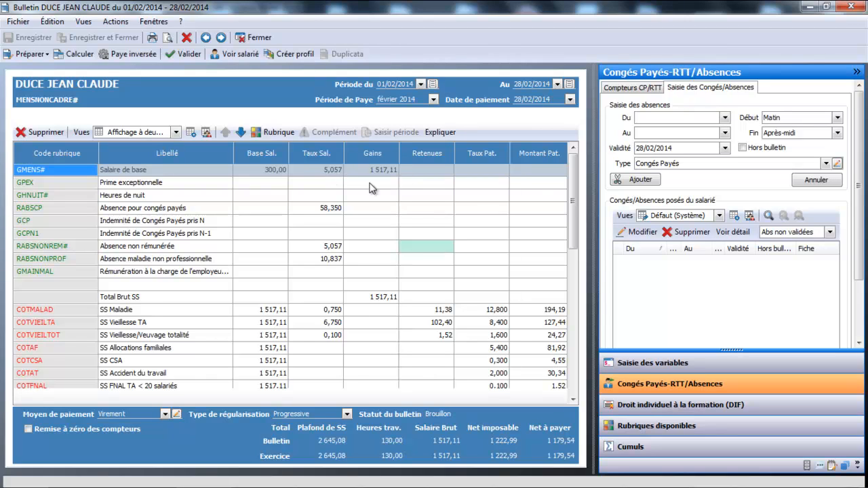
Display the calculation explanation of the payslip's GMENS# line, review its formulas and values, and close the report
left_click(441, 133)
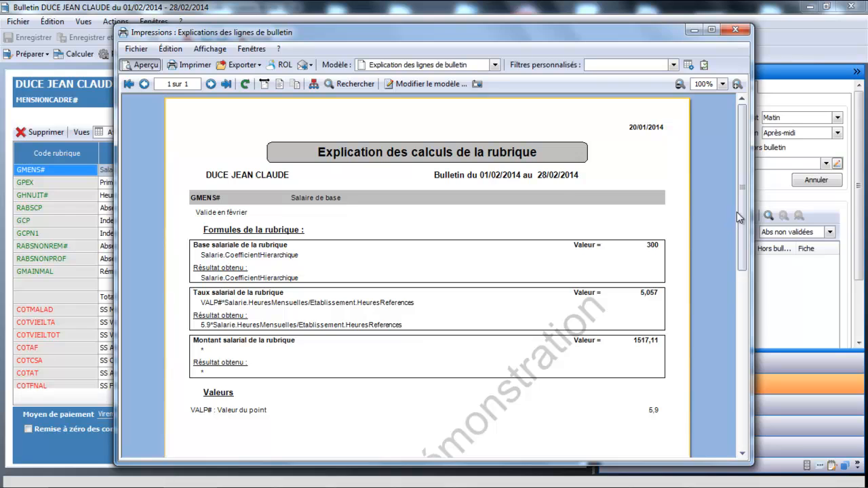
left_click_drag(737, 214, 741, 241)
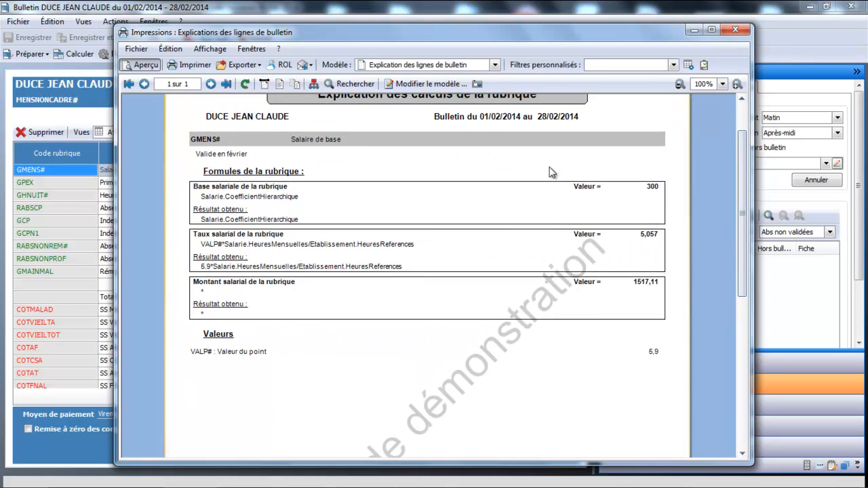
left_click(735, 30)
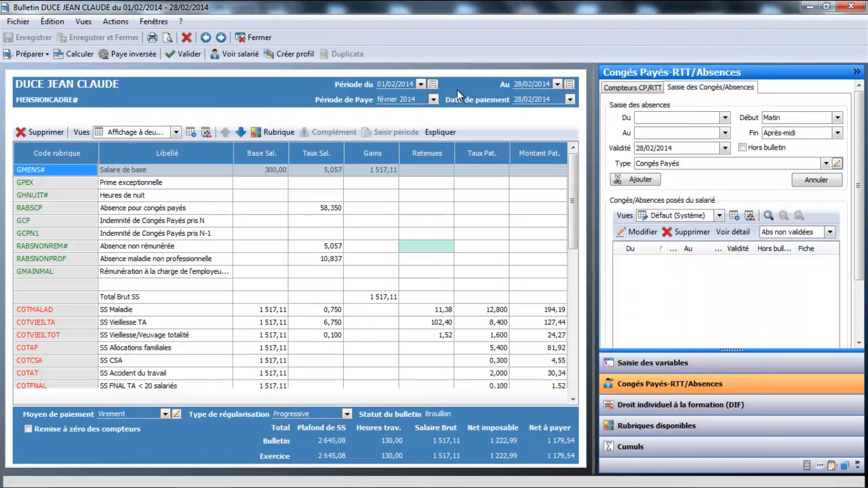